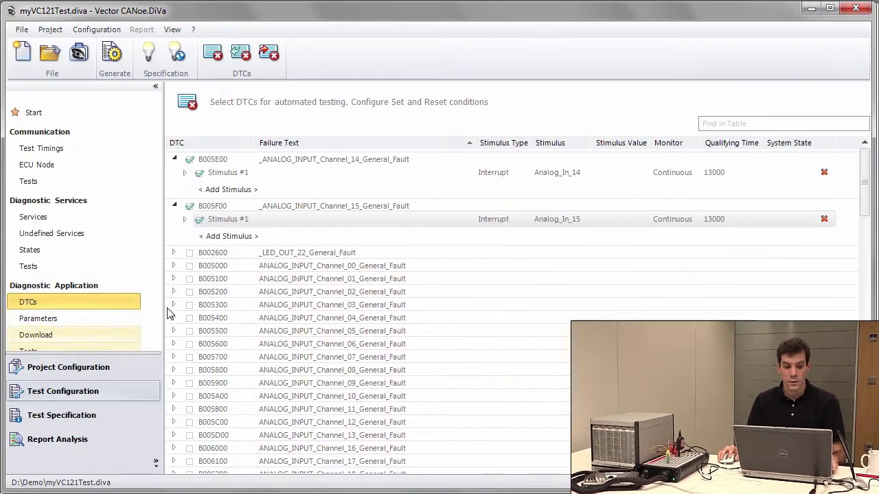
Step: Show the Parameters page under Diagnostic Application in the Test Configuration
click(49, 324)
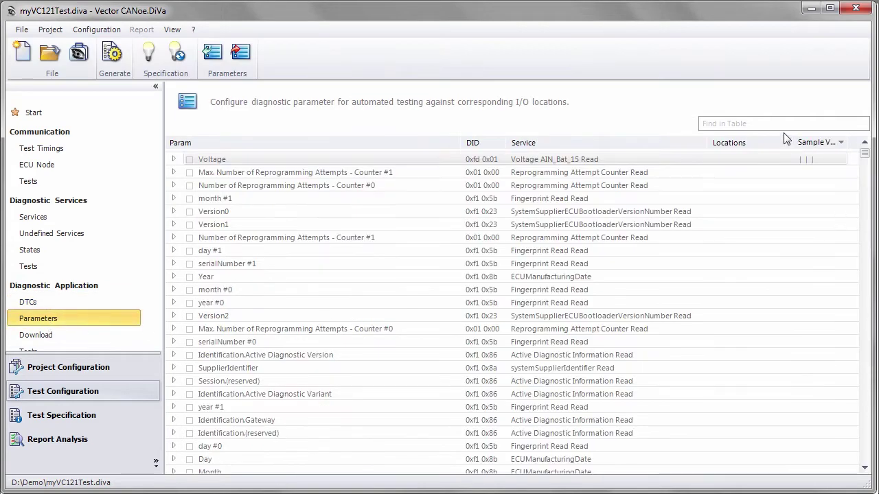
Step: Filter the parameter table by 'Voltage ain 14' and expand the Voltage parameter's details
click(749, 124)
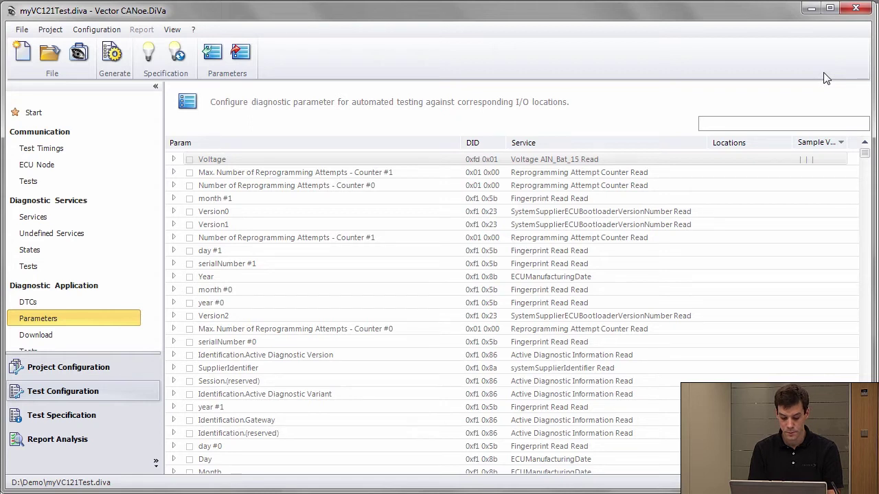
text(Voltage ain)
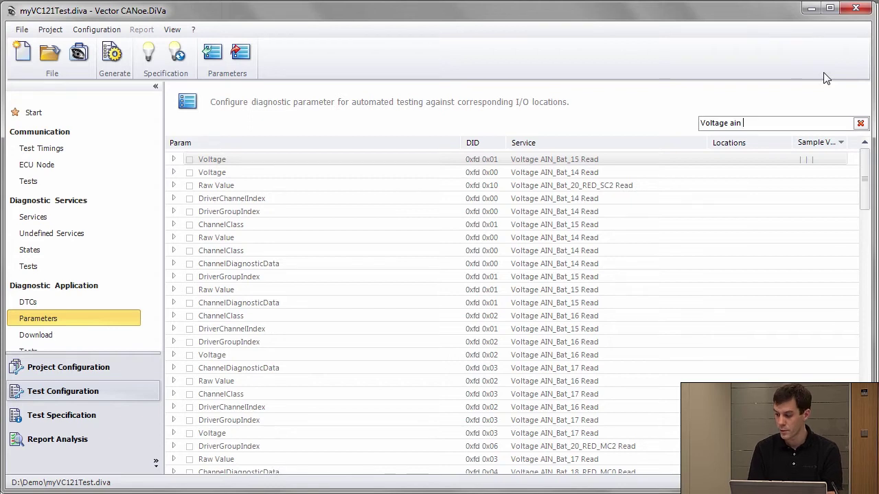
text( 14)
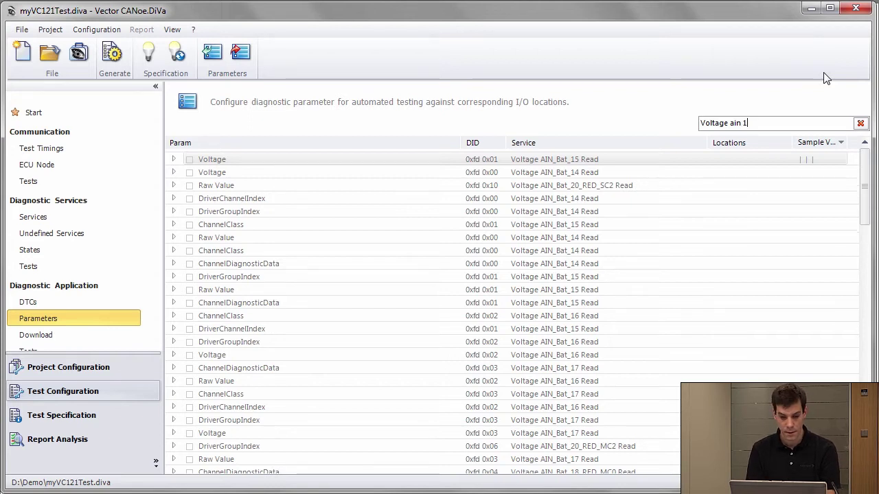
click(174, 162)
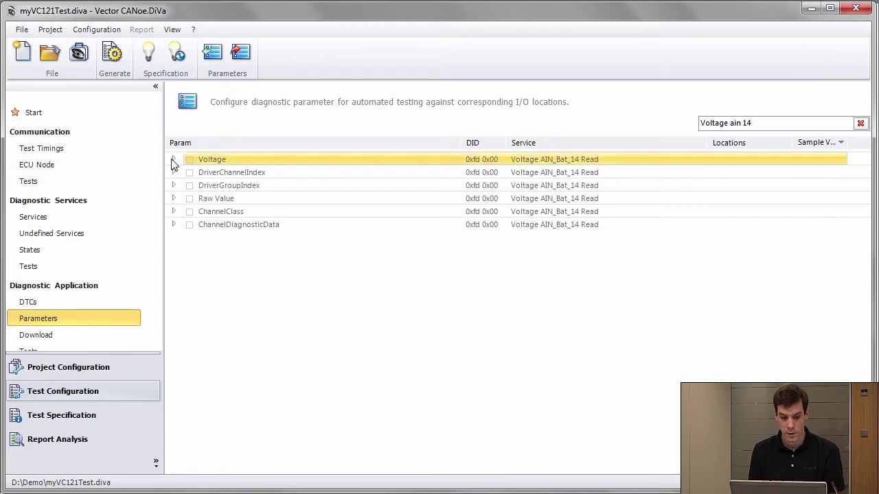
click(173, 160)
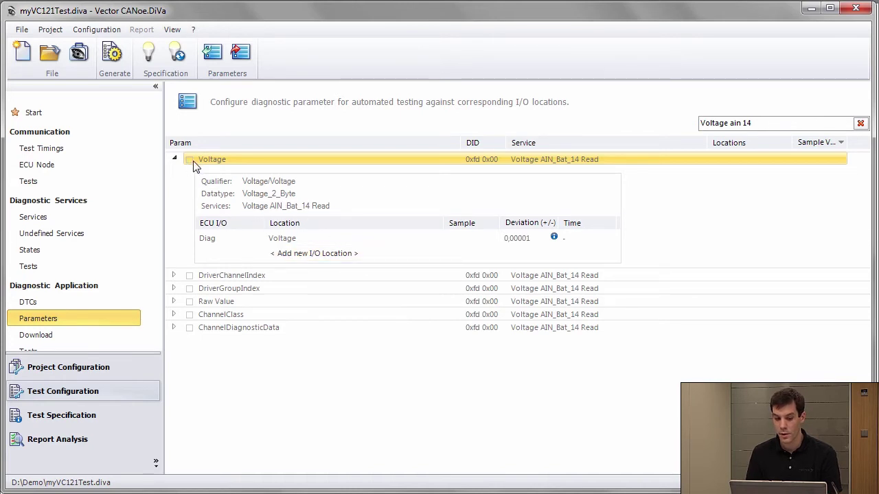
Step: Add a new I/O location to Voltage mapped to the VT-Templates Voltage channel VT2004::Analog_In_14
click(299, 253)
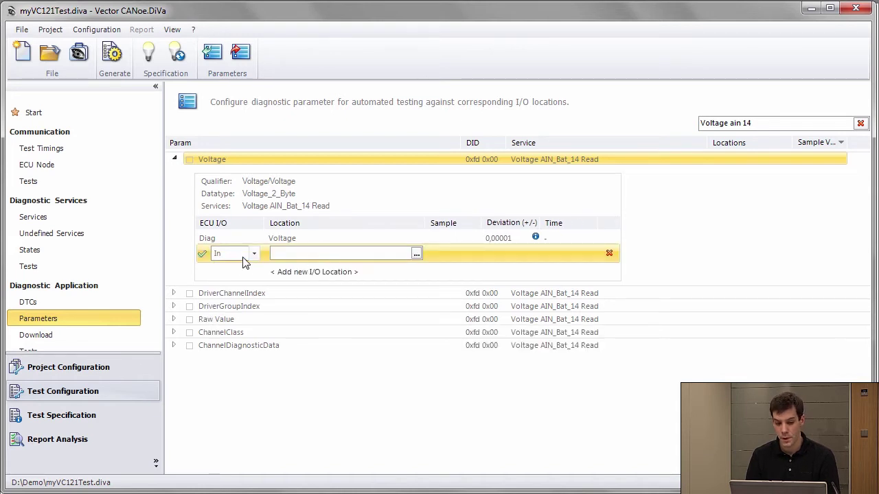
click(417, 254)
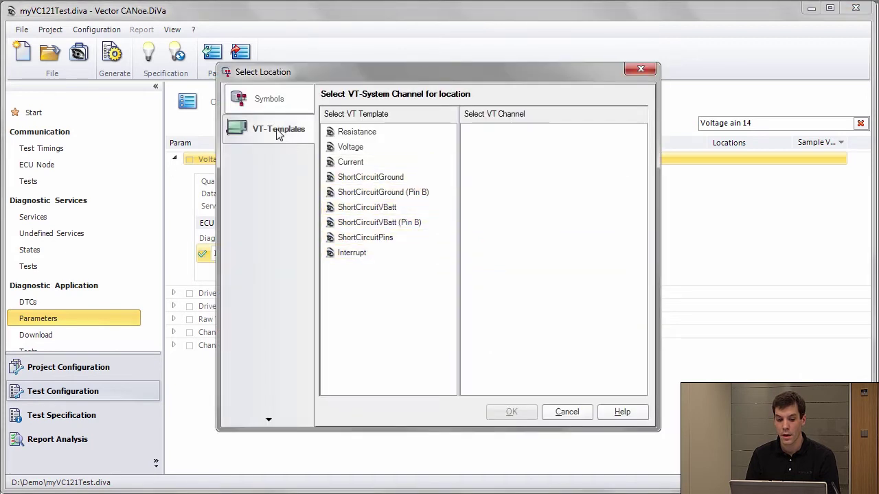
drag(325, 74, 550, 95)
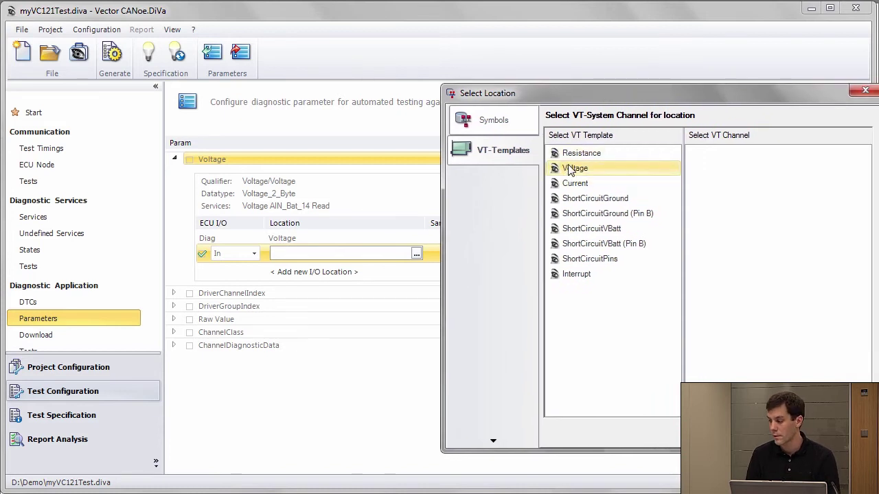
click(588, 169)
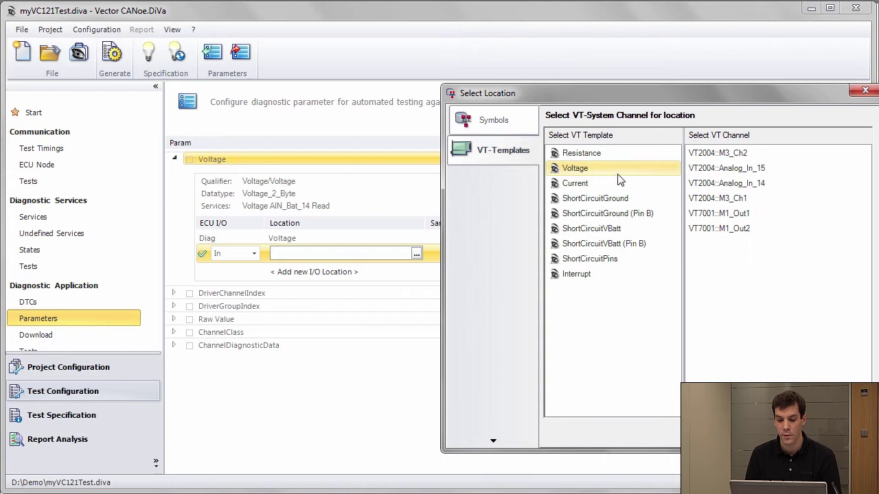
click(748, 185)
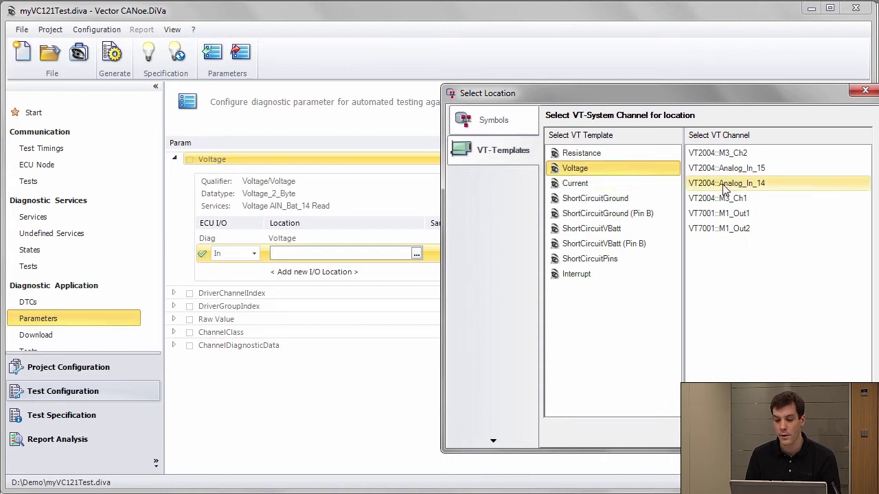
click(750, 189)
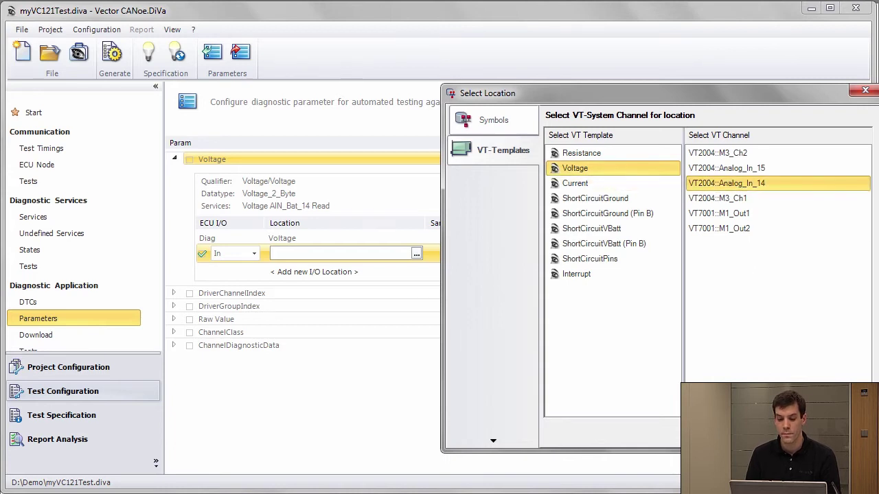
key(Return)
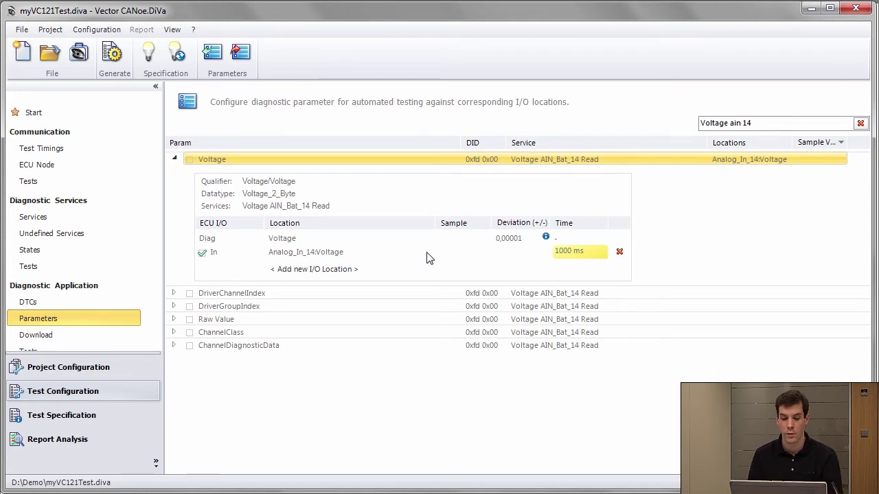
Step: Open Voltage's sample values and enter the first row: 2.0 read as 2
click(487, 255)
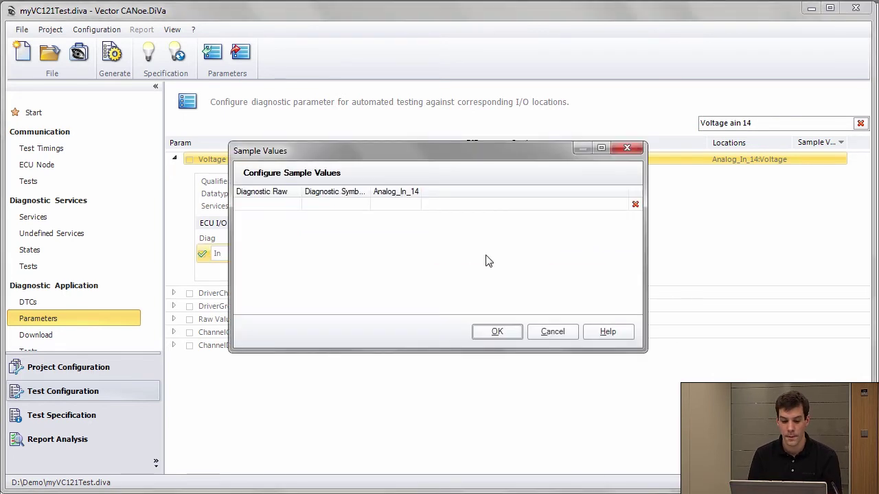
drag(397, 154, 394, 283)
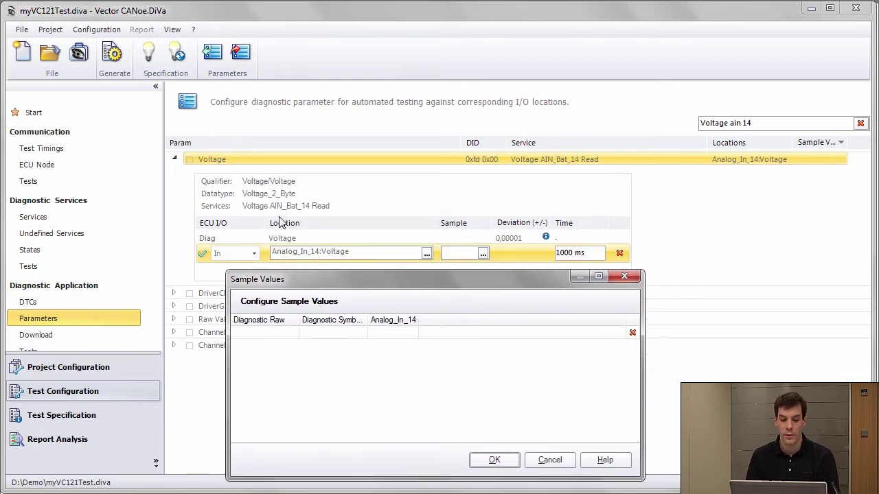
click(404, 335)
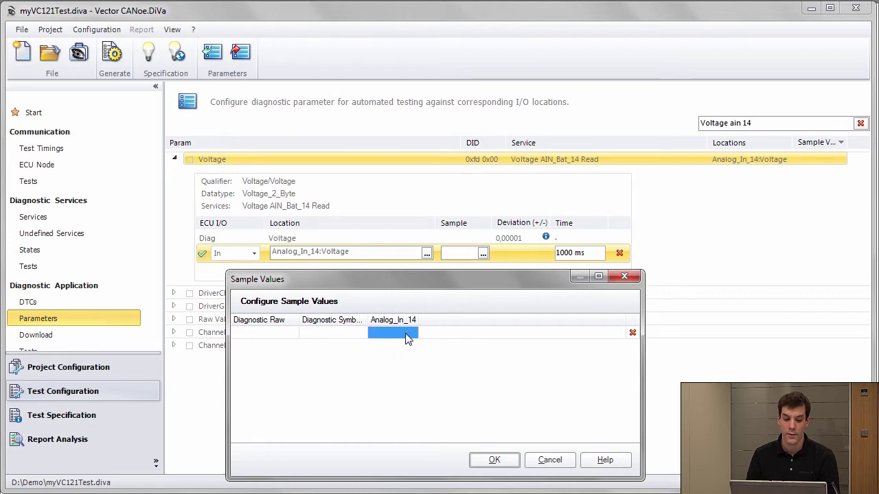
click(409, 337)
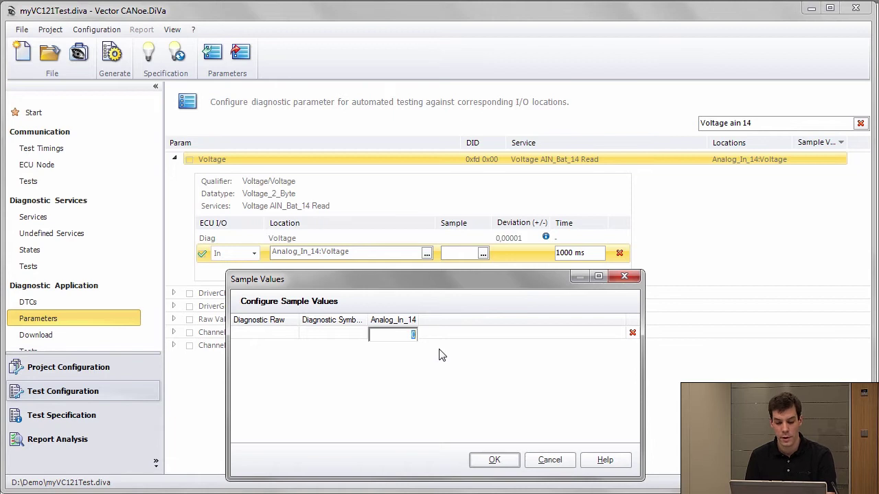
text(2)
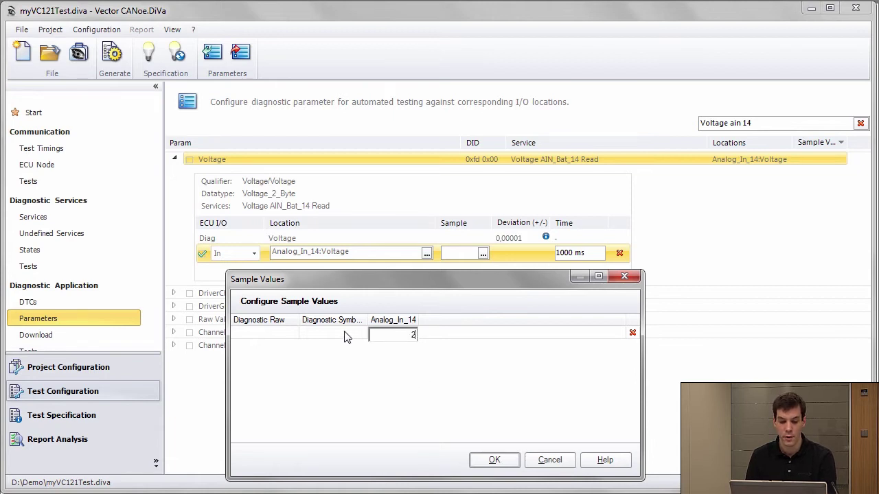
click(351, 335)
click(274, 333)
text(2)
key(Return)
Step: Add sample rows 3.0 read as 3 and 4.0 read as 4, then confirm
double_click(394, 348)
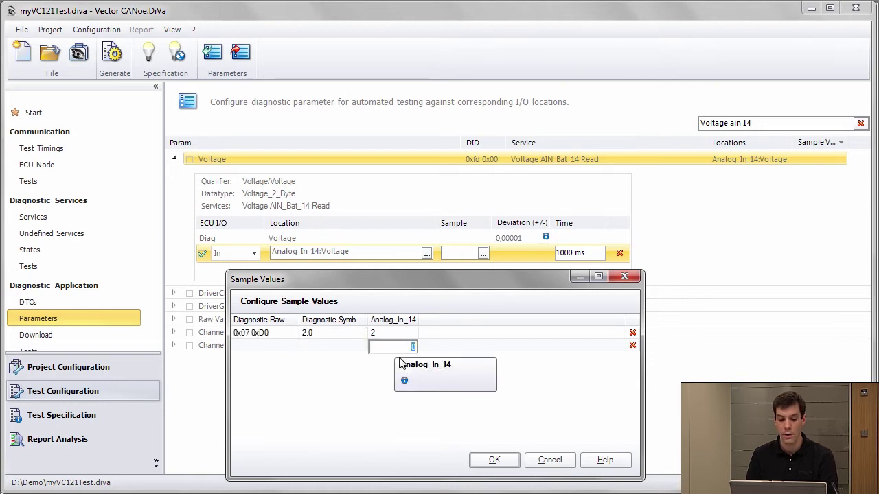
text(3)
key(Return)
click(388, 359)
text(4)
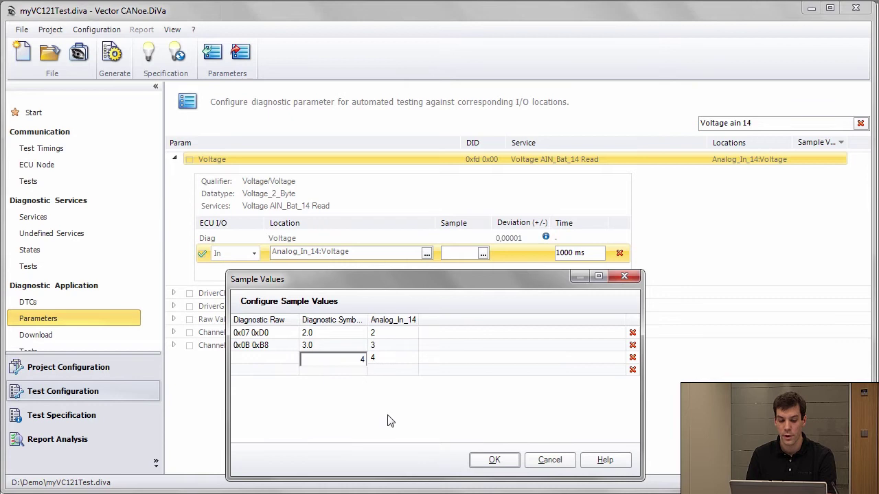
key(Return)
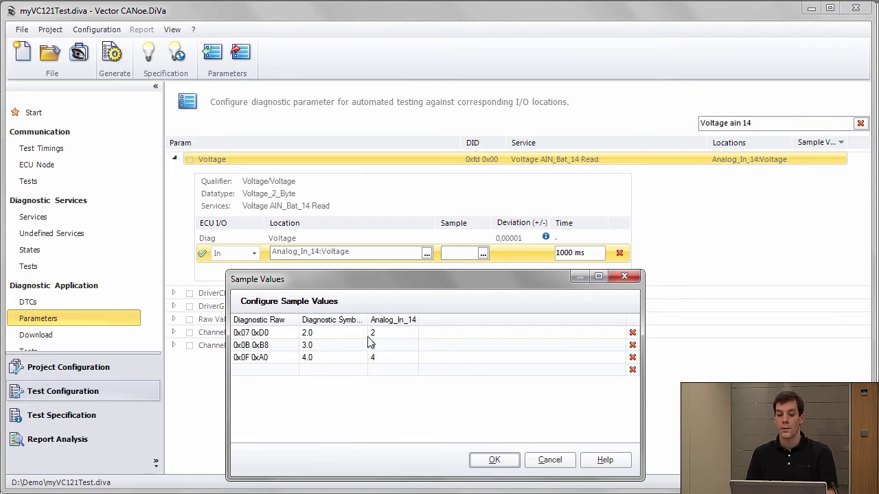
drag(428, 286, 509, 302)
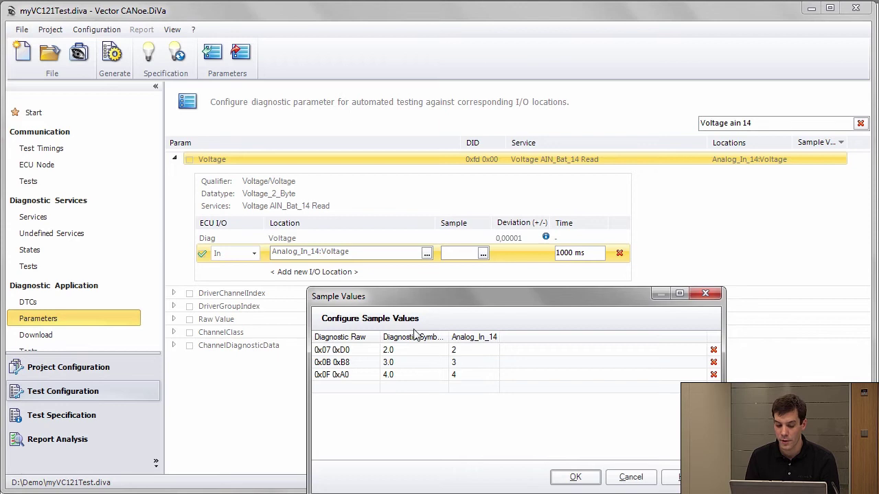
click(576, 478)
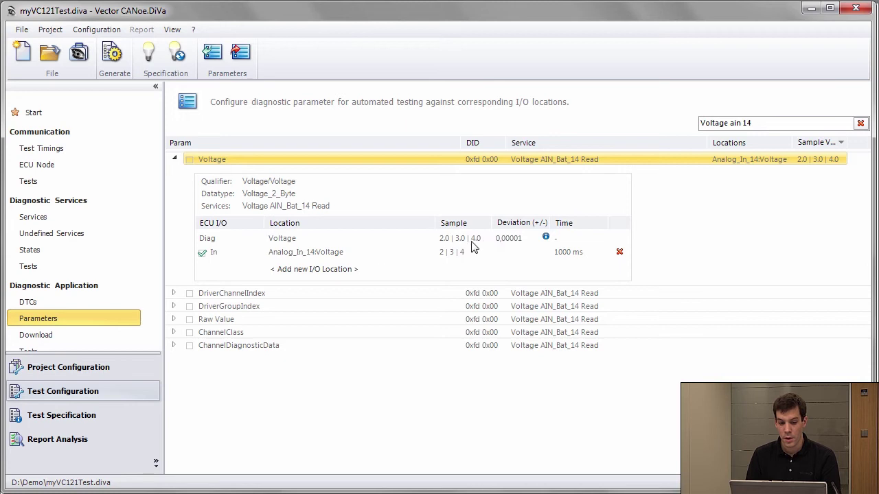
Step: Set the Diag row's deviation for Voltage to 0,20
click(521, 240)
double_click(526, 244)
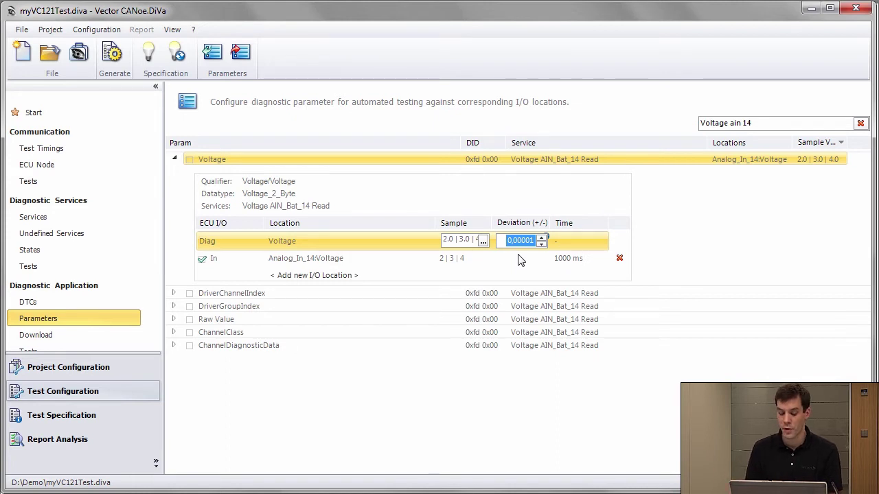
text(0,2)
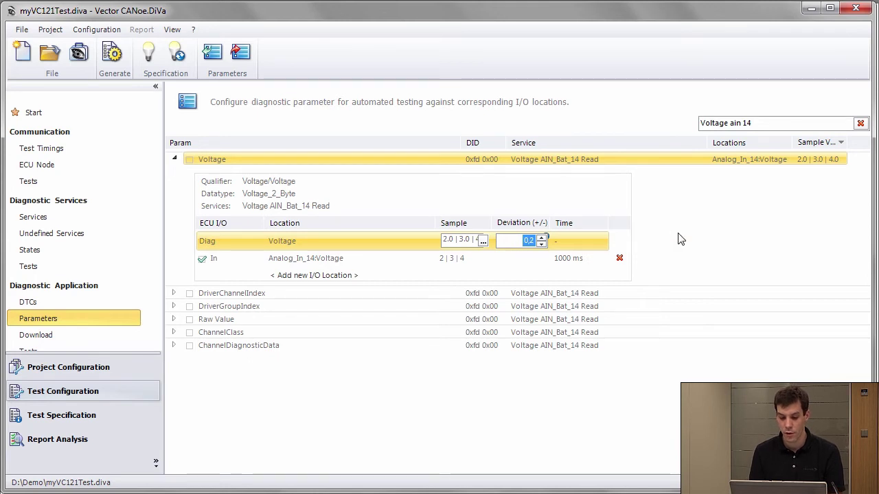
click(644, 257)
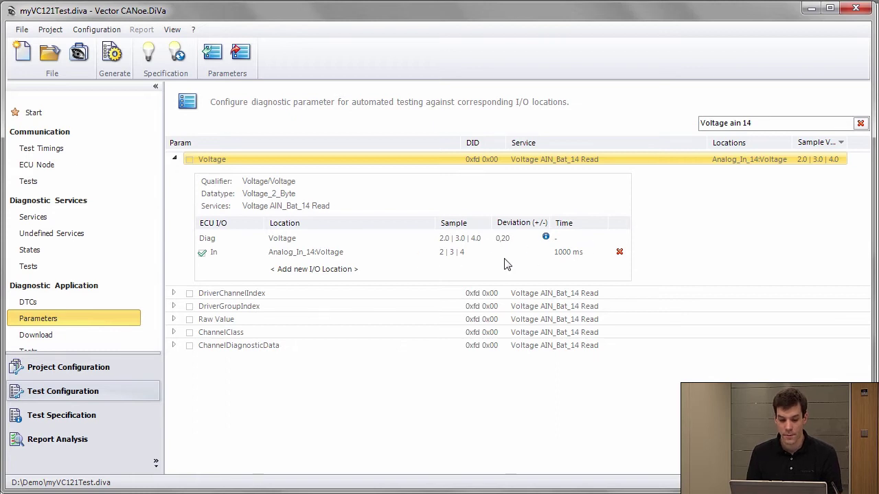
Step: Commit the Analog_In_14 I/O location and tick Voltage to enable it for testing
click(578, 254)
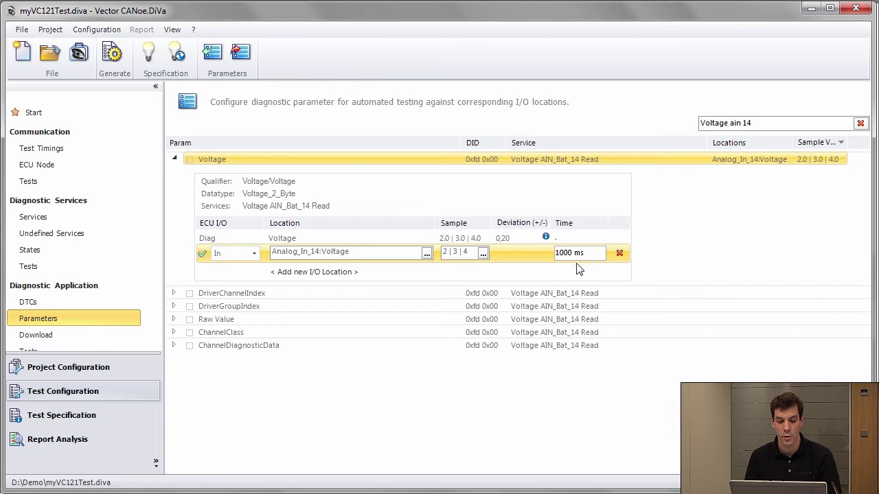
click(678, 245)
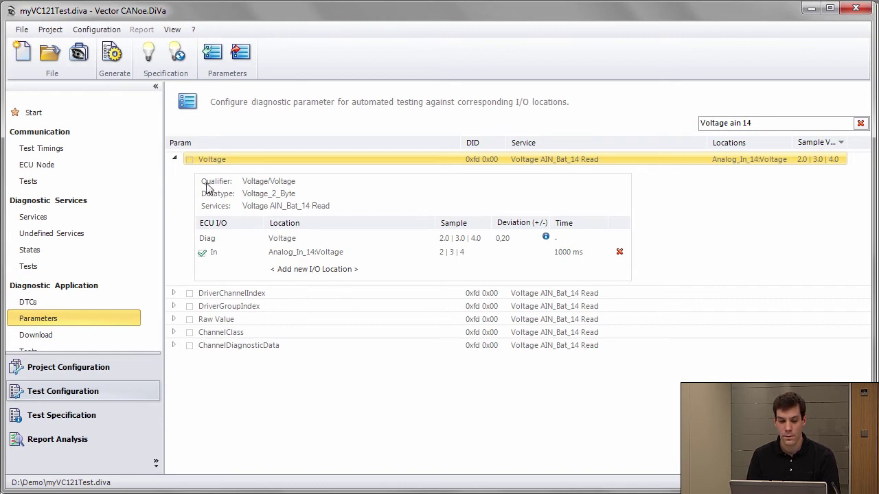
click(189, 161)
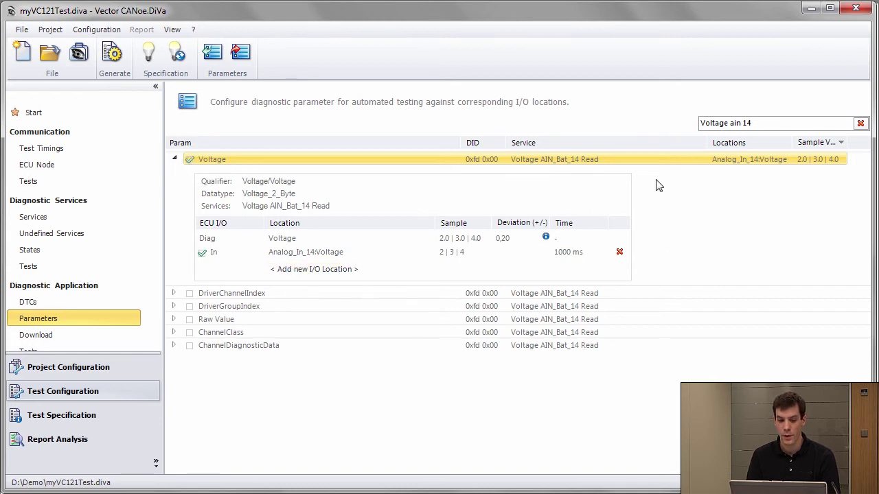
click(785, 121)
Step: Filter to 'Voltage ain 15' and map its Voltage parameter to the VT-Templates channel Analog_In_15
key(BackSpace)
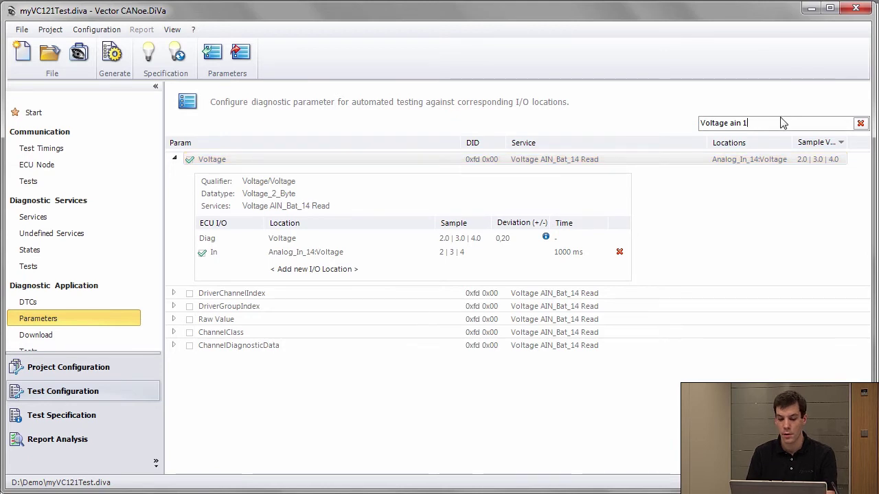
text(5)
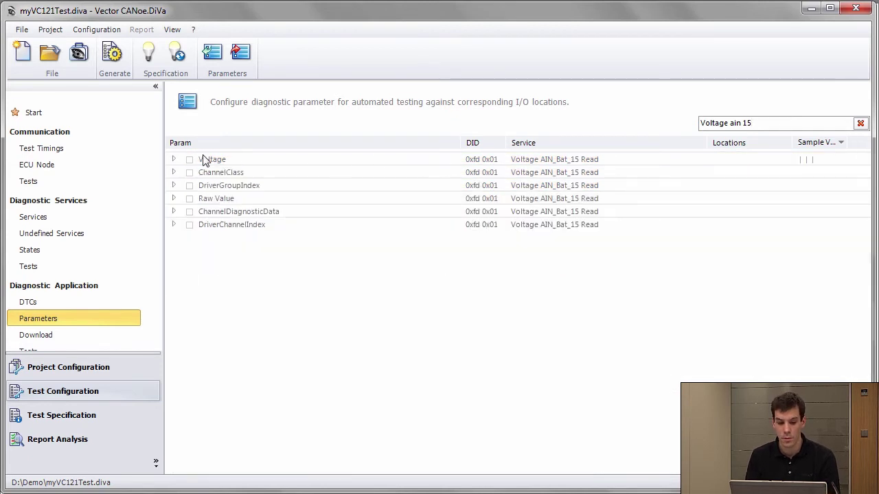
click(174, 159)
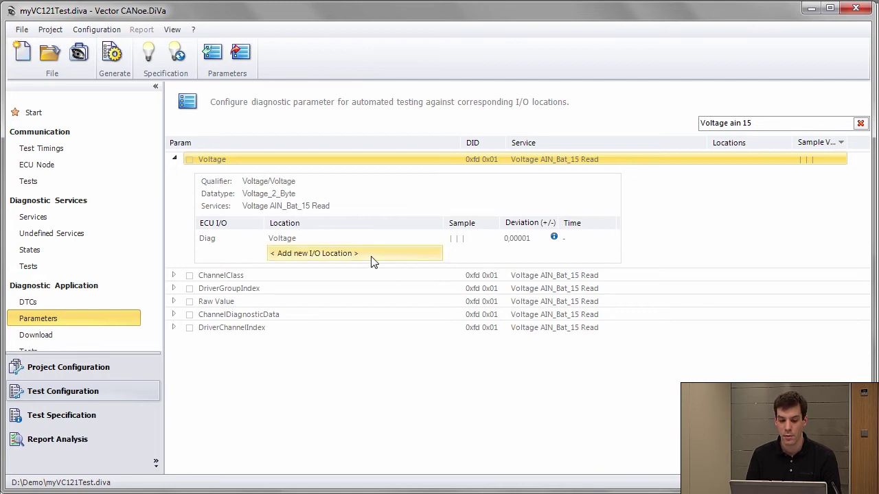
click(389, 253)
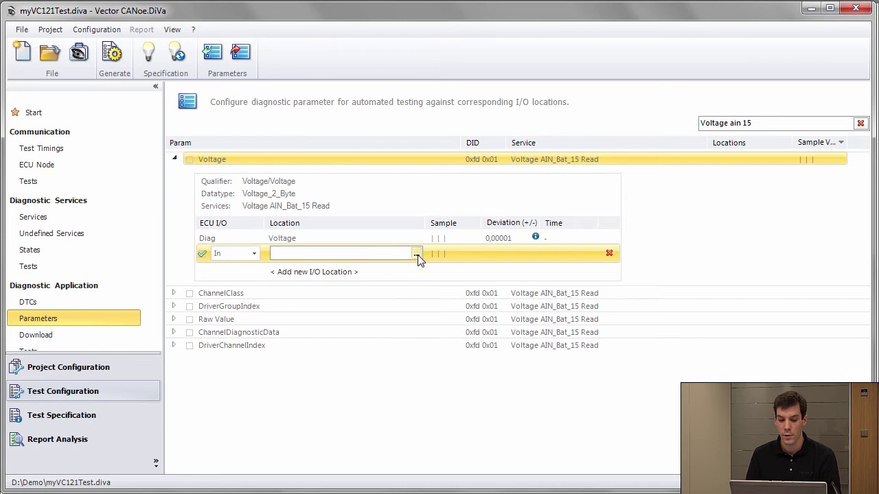
click(417, 254)
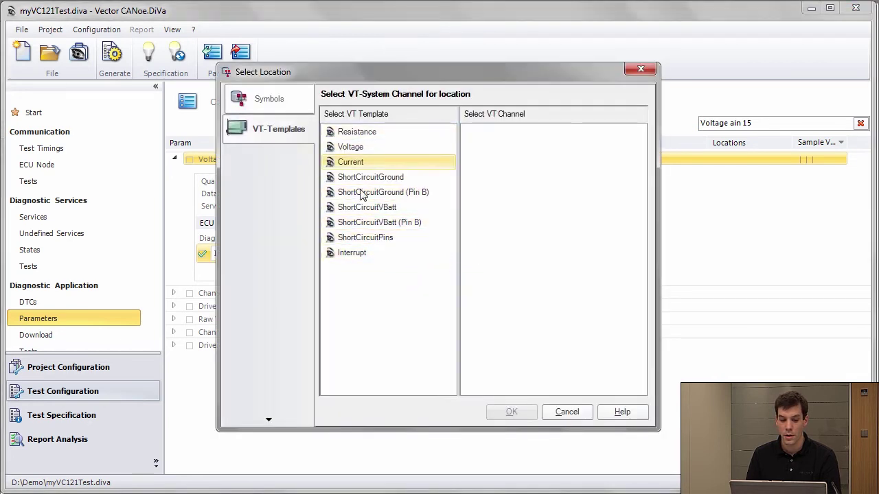
click(374, 254)
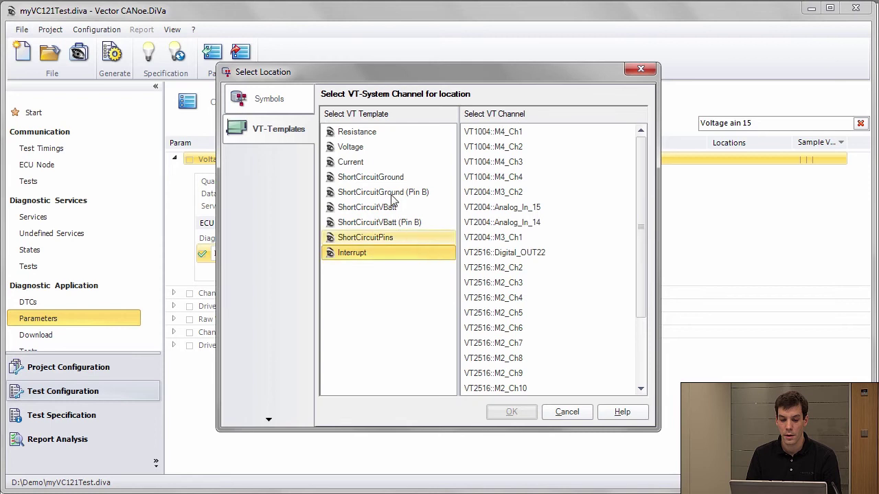
click(381, 148)
click(557, 154)
drag(534, 76, 728, 85)
key(Return)
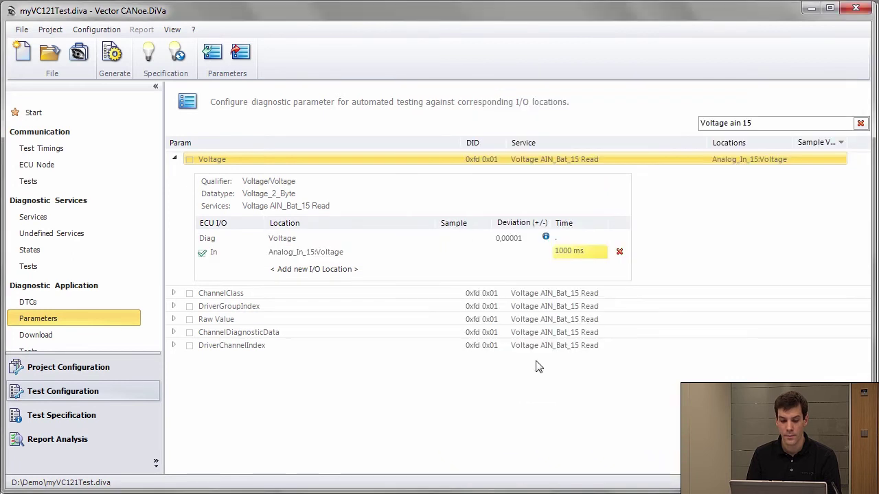
Step: Give Analog_In_15 sample values 0.0 read as 0 and 1.0 read as 1
click(371, 273)
click(465, 256)
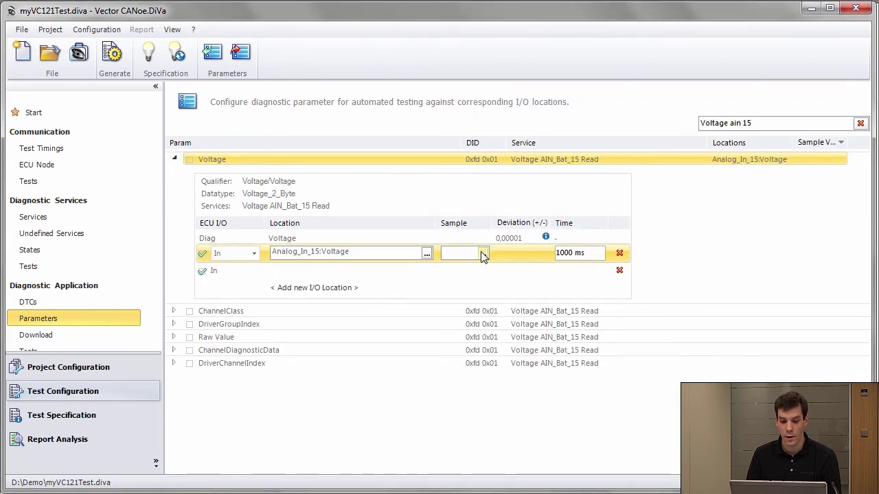
click(477, 254)
click(362, 205)
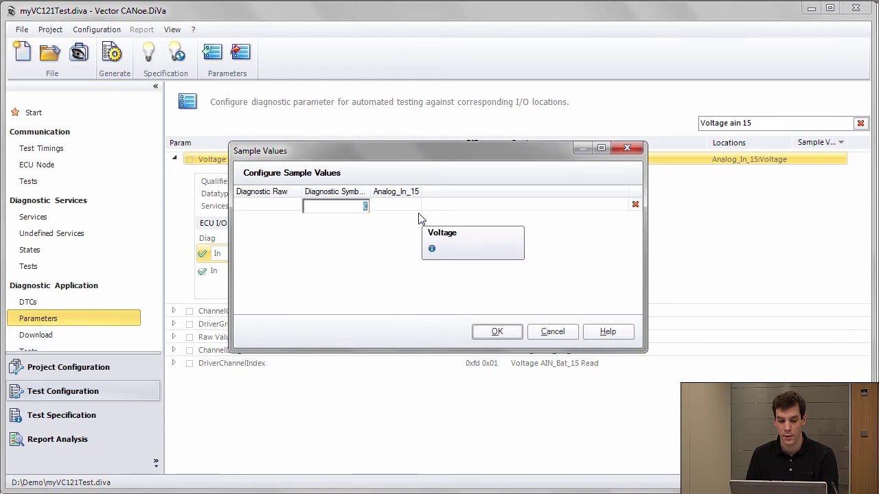
click(402, 204)
click(355, 205)
click(357, 217)
text(1)
click(405, 218)
click(412, 219)
text(1)
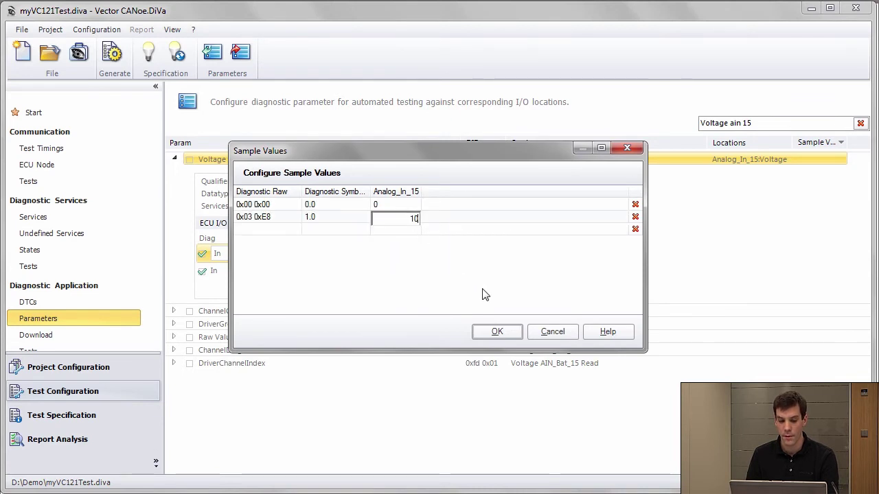
click(501, 330)
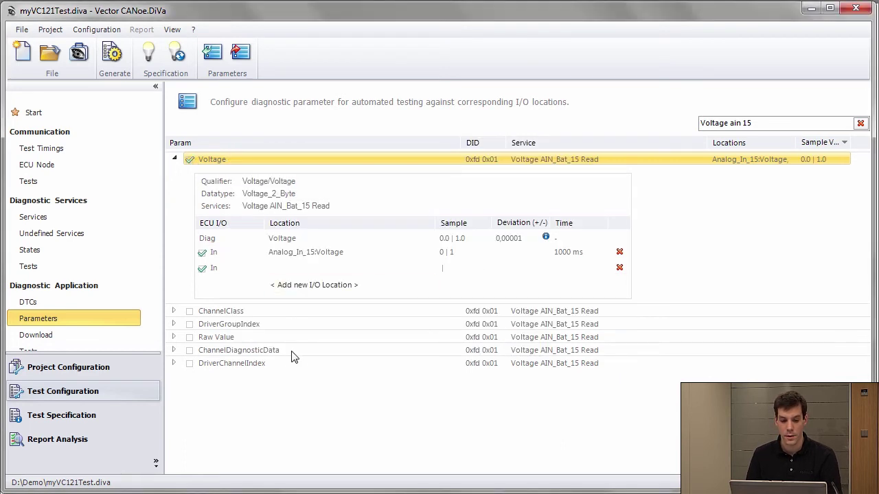
click(174, 159)
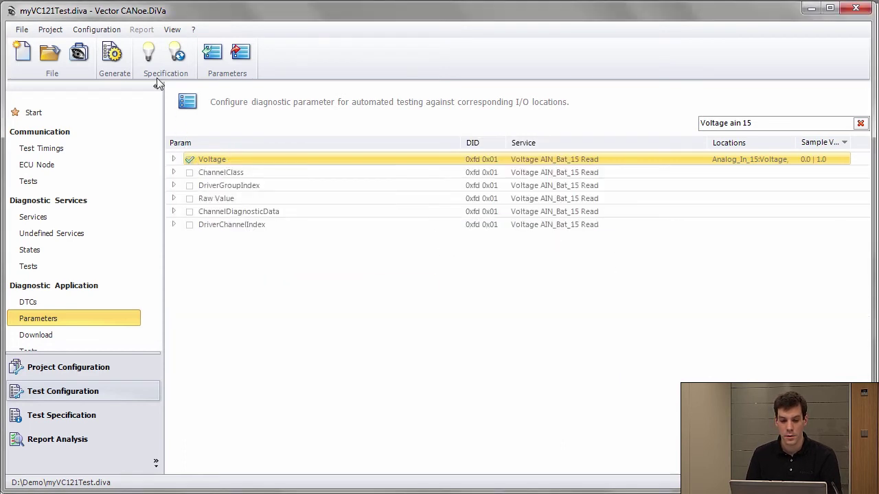
Step: Generate tests from the configured parameters to create the myVC121Test test module
click(112, 55)
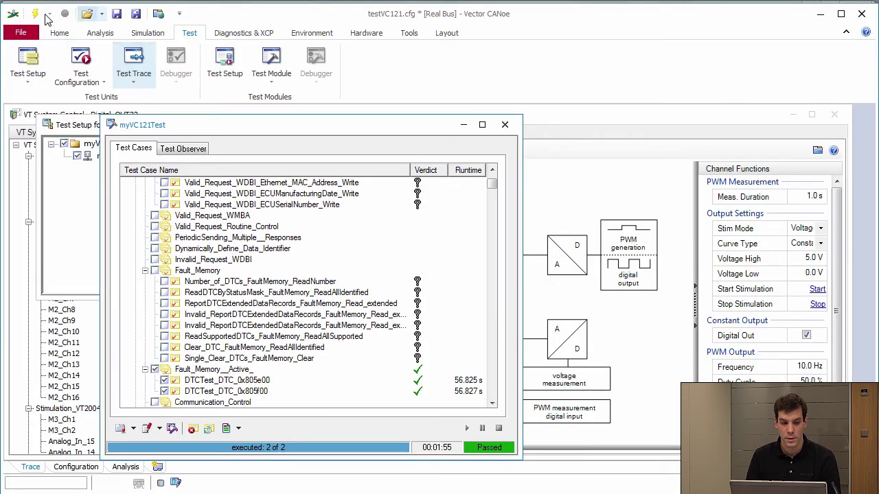
Step: Start the measurement and leave only the five Parameter_Validation tests checked, excluding Fault_Memory__Active_
click(36, 14)
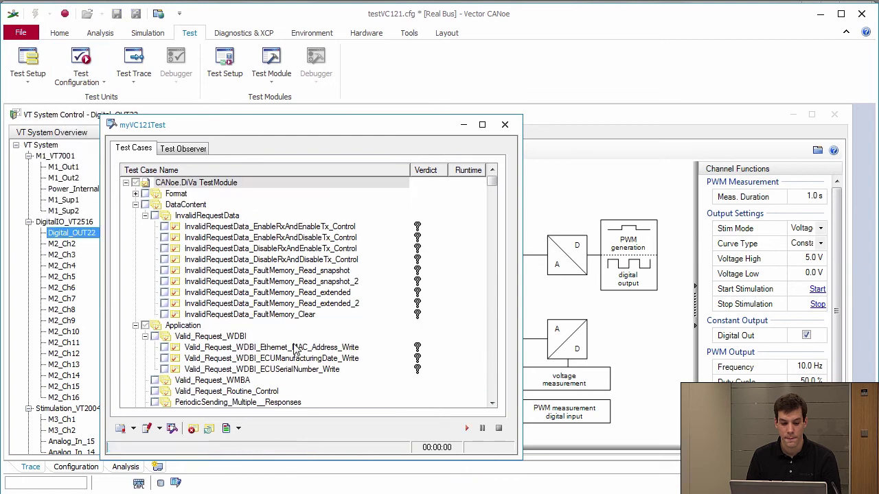
click(135, 205)
click(135, 216)
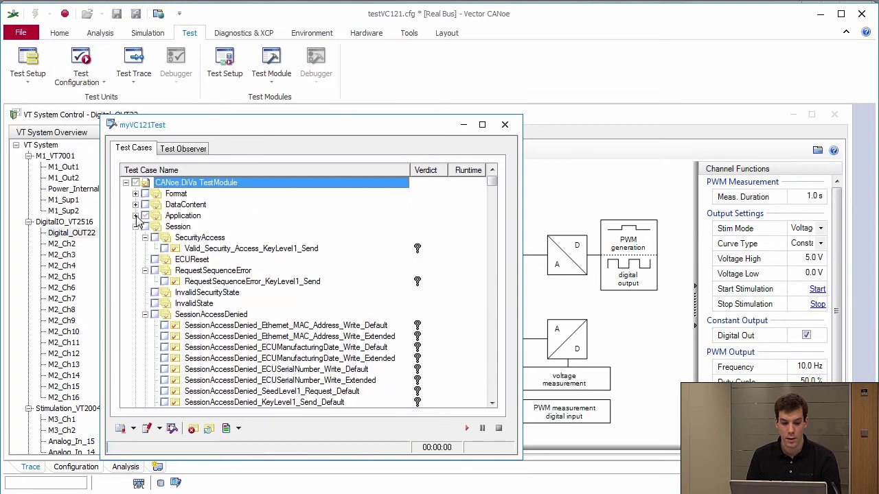
click(135, 216)
click(145, 194)
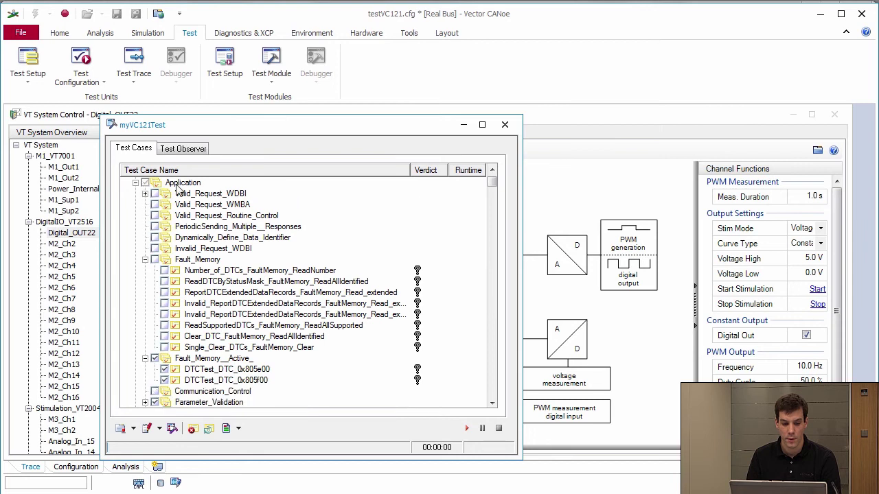
click(145, 260)
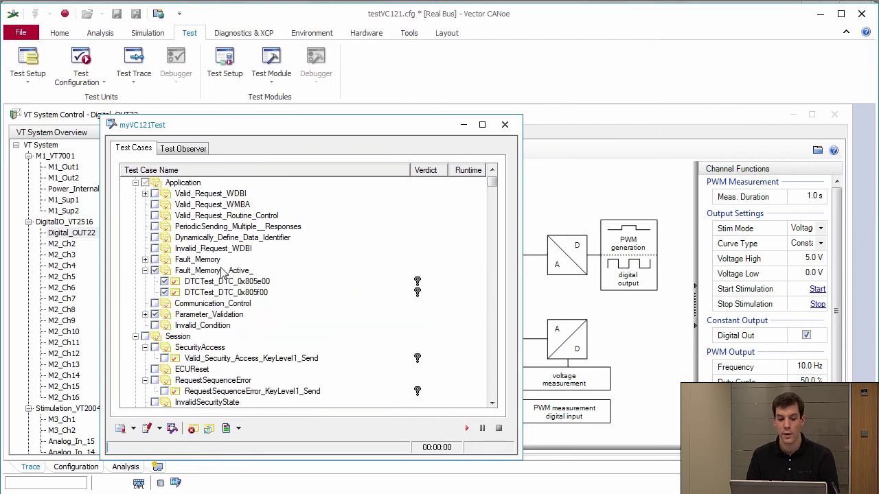
click(145, 314)
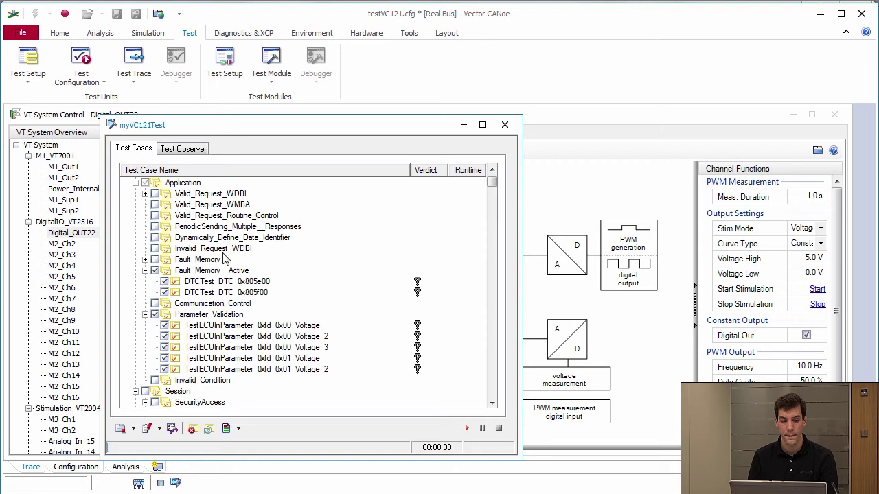
click(154, 270)
Step: Run the five Parameter_Validation test cases, then stop the measurement once all have executed
click(466, 429)
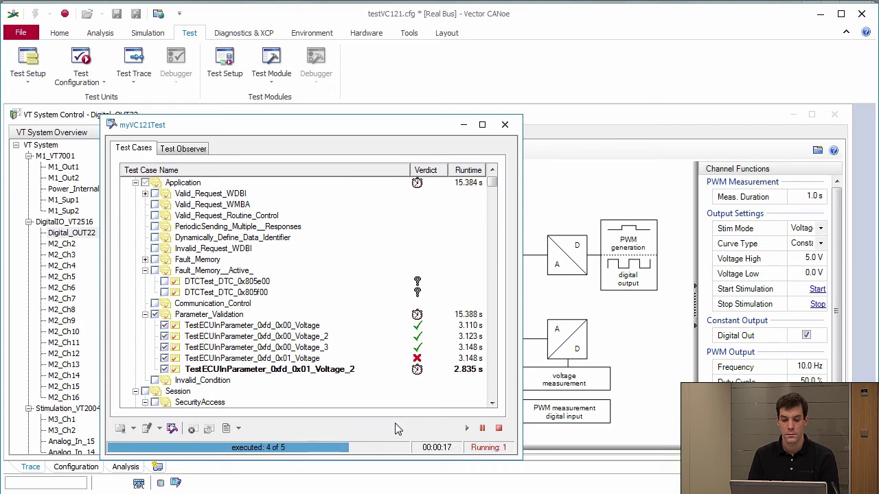
click(65, 15)
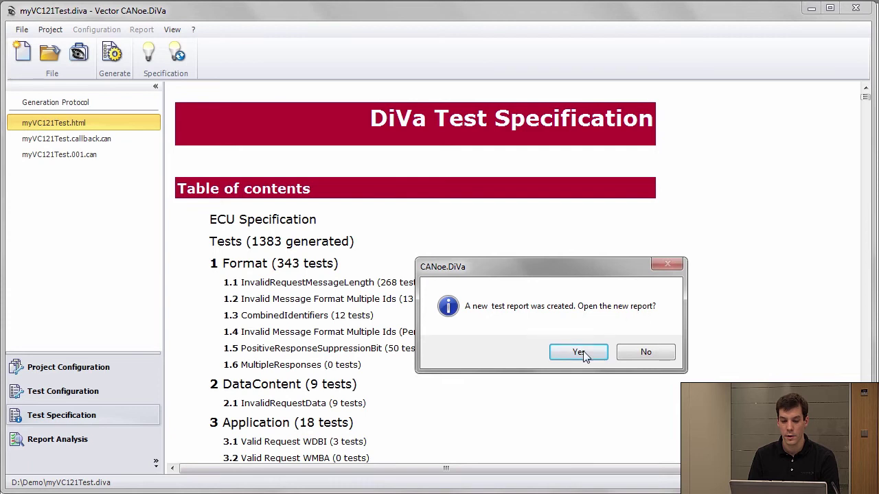
Step: Open the new test report and view failed test 3.10.4 under Application > Parameter_Validation
click(580, 353)
click(524, 357)
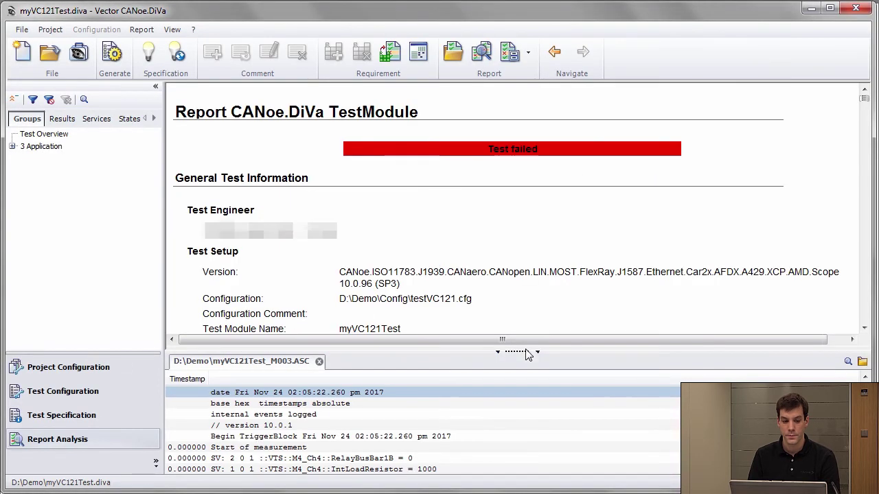
click(12, 146)
click(25, 159)
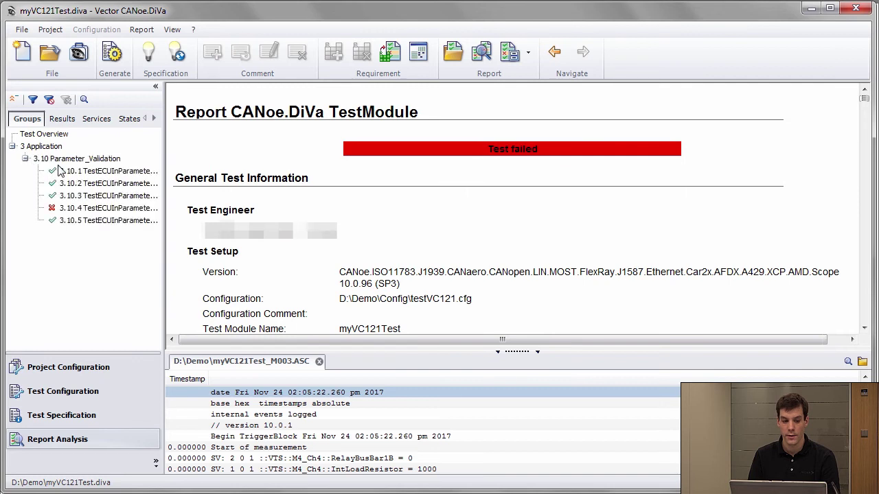
click(104, 209)
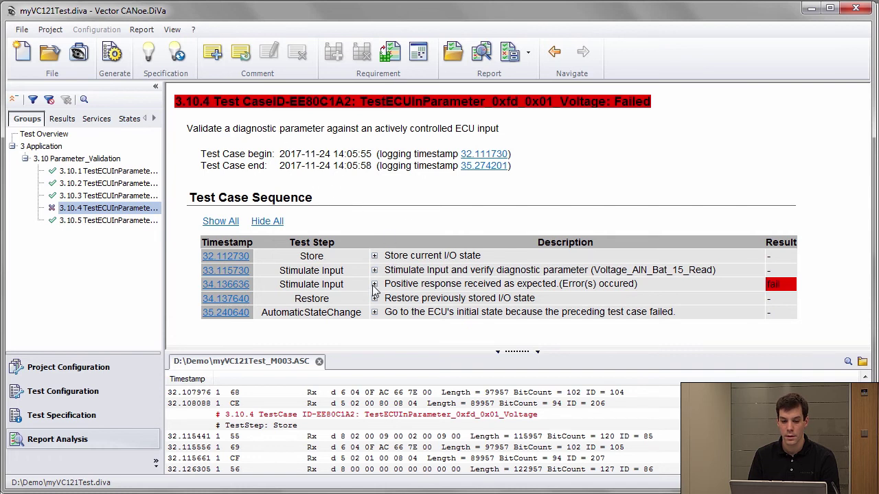
Step: Expand the failed Stimulate Input step and highlight the measured 0.9 V against the expected 1.0
click(375, 285)
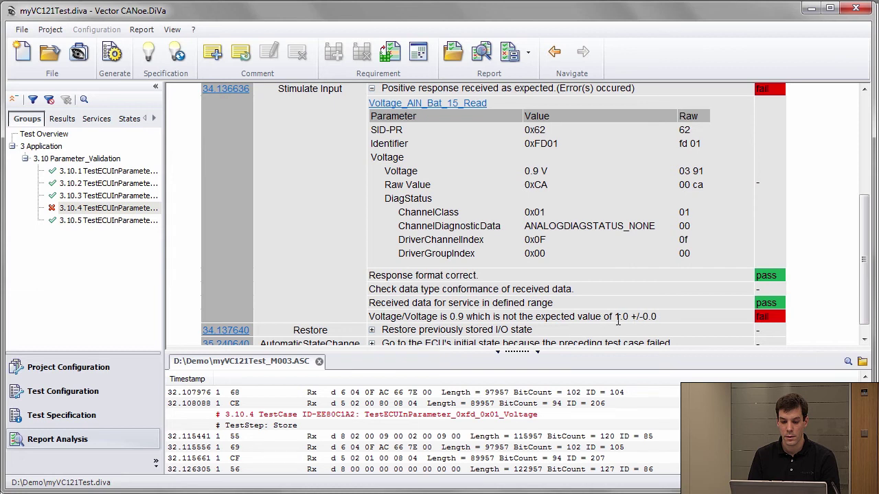
drag(657, 316, 369, 316)
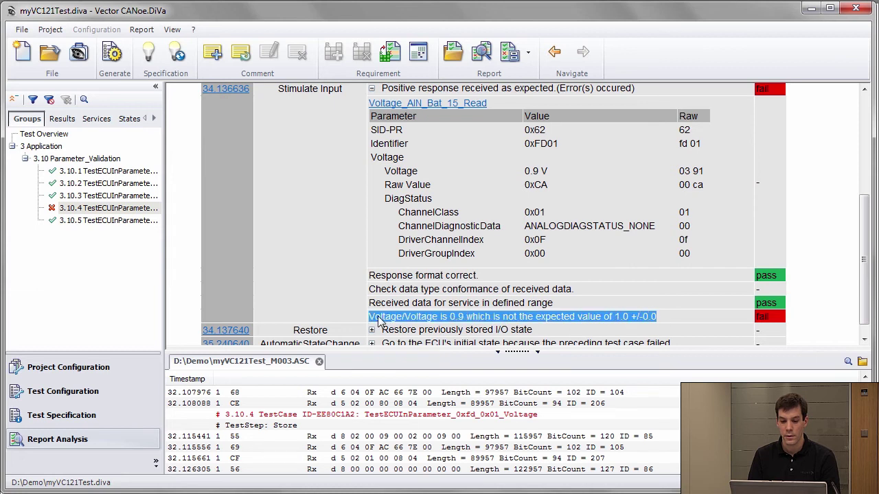
click(467, 315)
drag(464, 316, 453, 317)
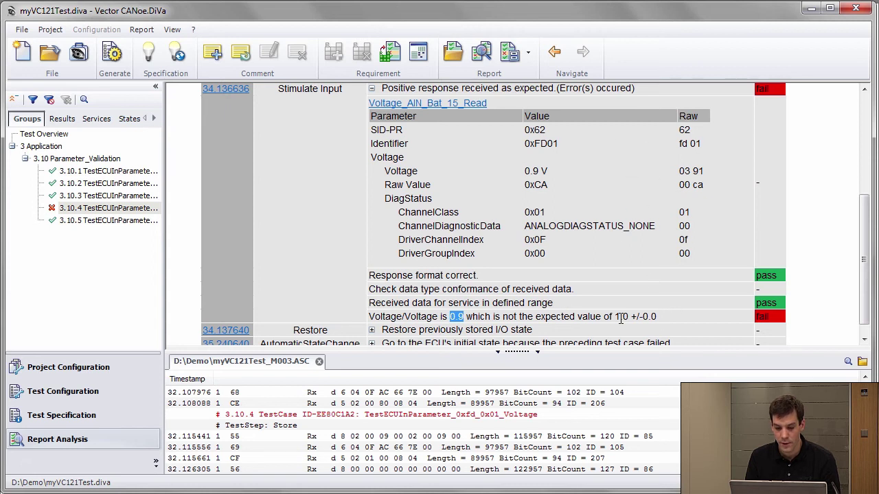
drag(630, 317, 616, 316)
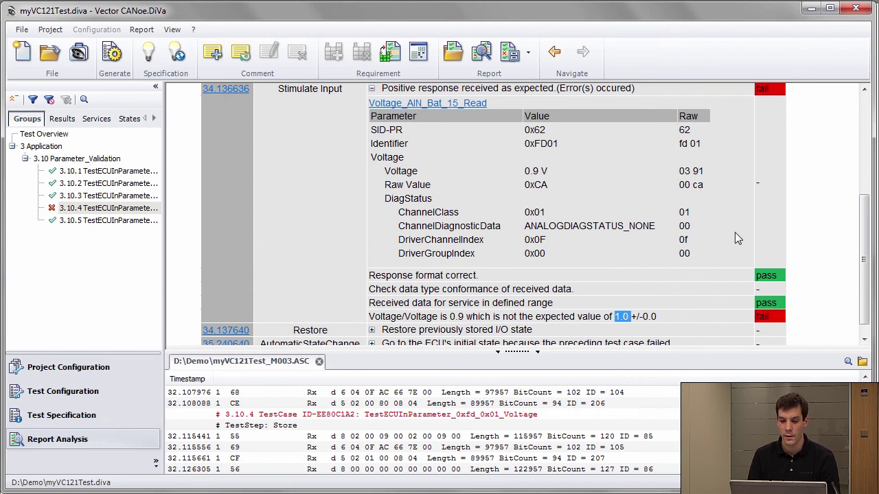
scroll(745, 235, up, 4)
scroll(742, 239, down, 4)
scroll(739, 239, down, 1)
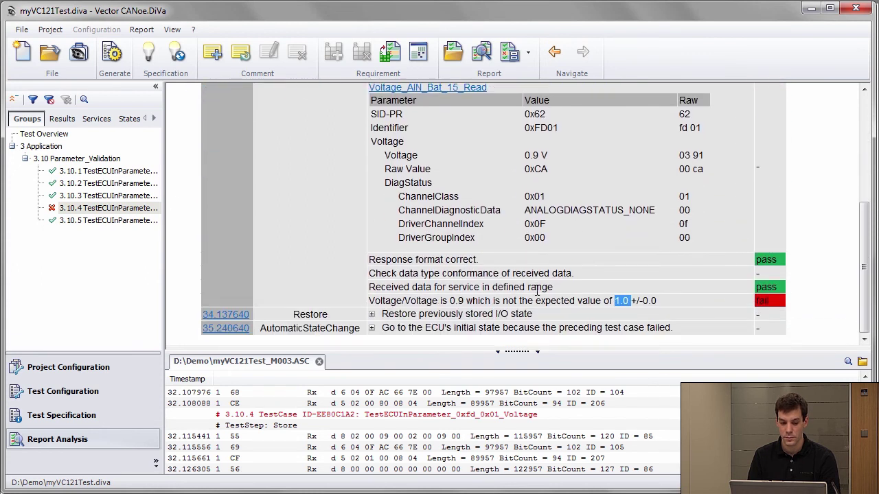
scroll(515, 273, up, 4)
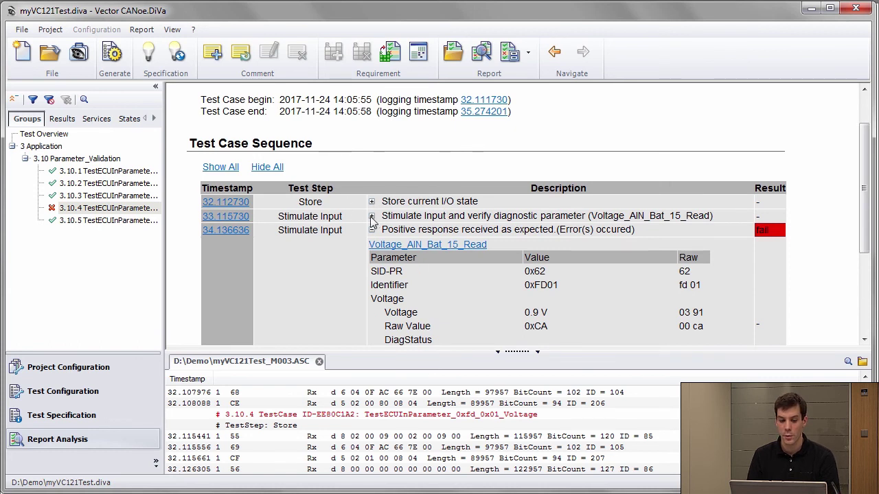
Step: Jump the trace log to 33.115730 and select the five Analog_In_15 signal-setting entries
click(226, 216)
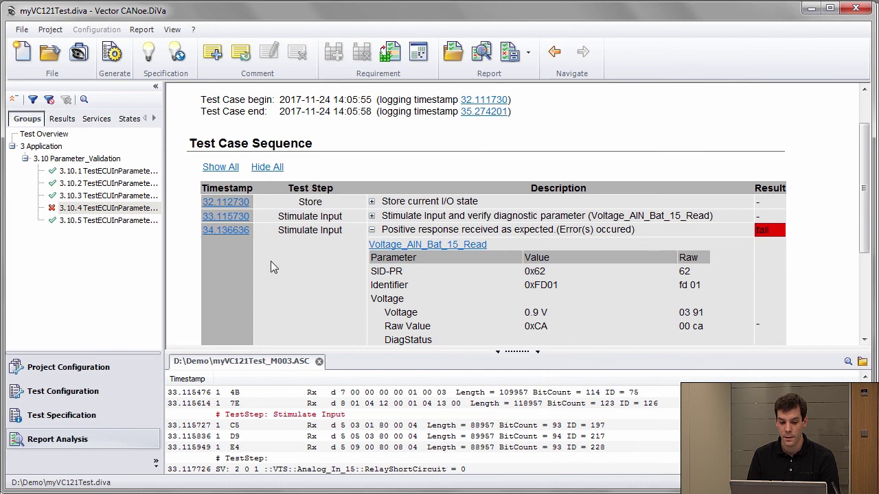
drag(400, 353, 400, 245)
click(401, 364)
click(404, 406)
drag(405, 366, 407, 410)
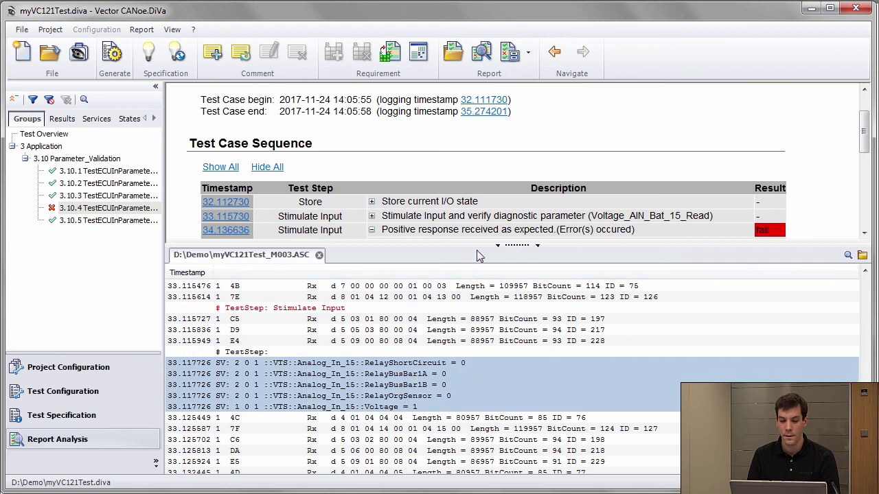
Step: Restore the trace pane and highlight the failed Voltage_AIN_Bat_15_Read check: 0.9 V, raw 0xCA
drag(475, 246, 476, 332)
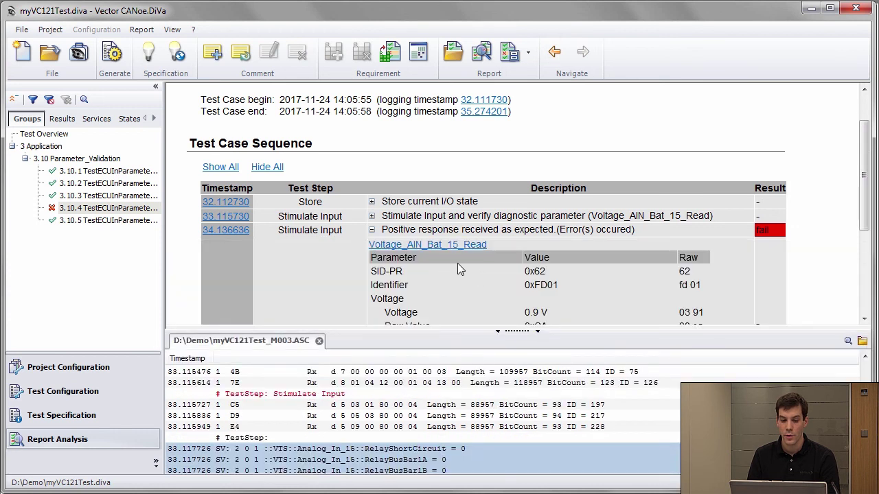
scroll(456, 254, down, 2)
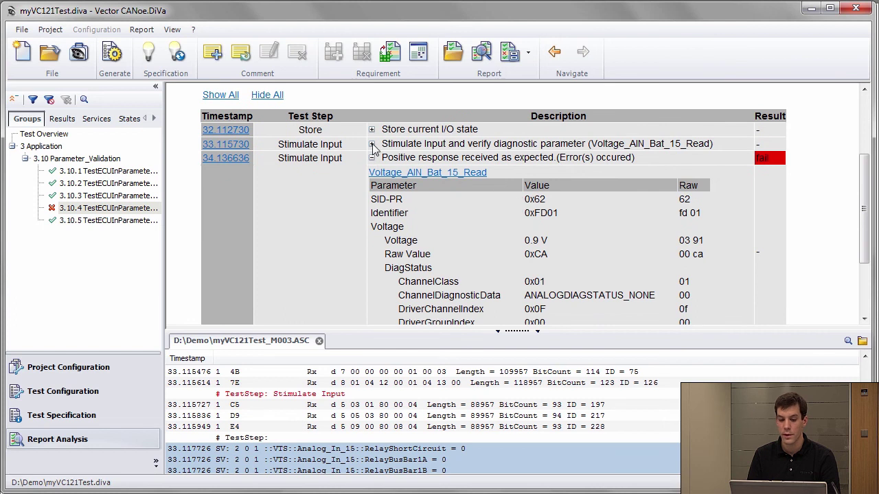
scroll(706, 216, down, 3)
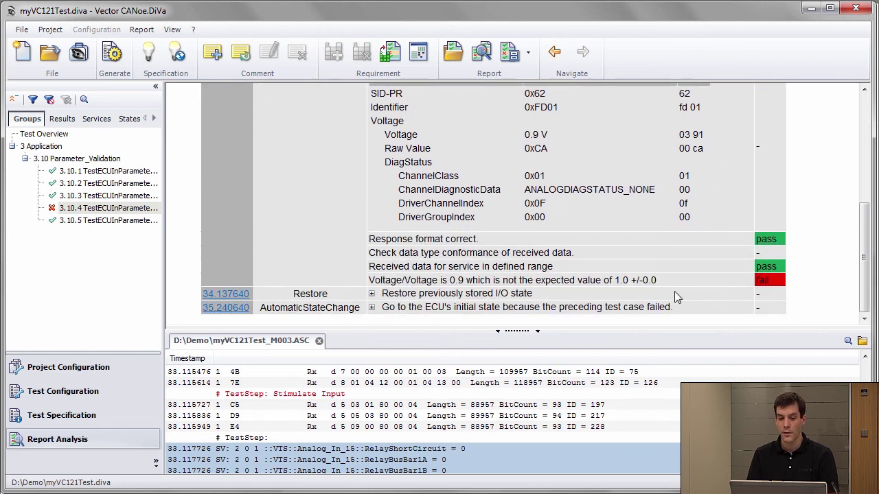
triple_click(688, 280)
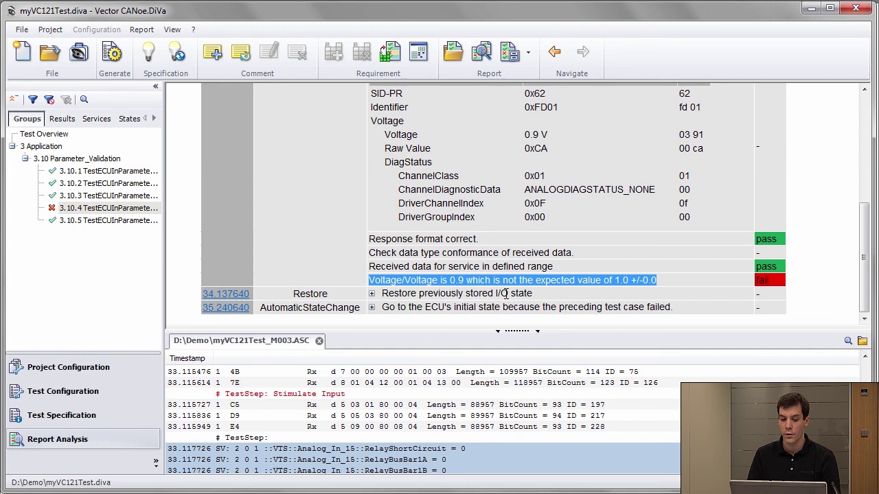
scroll(625, 249, up, 5)
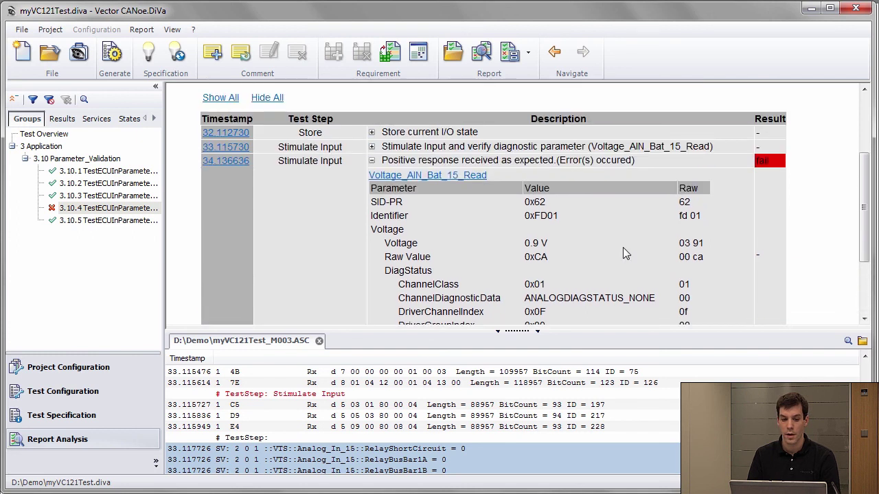